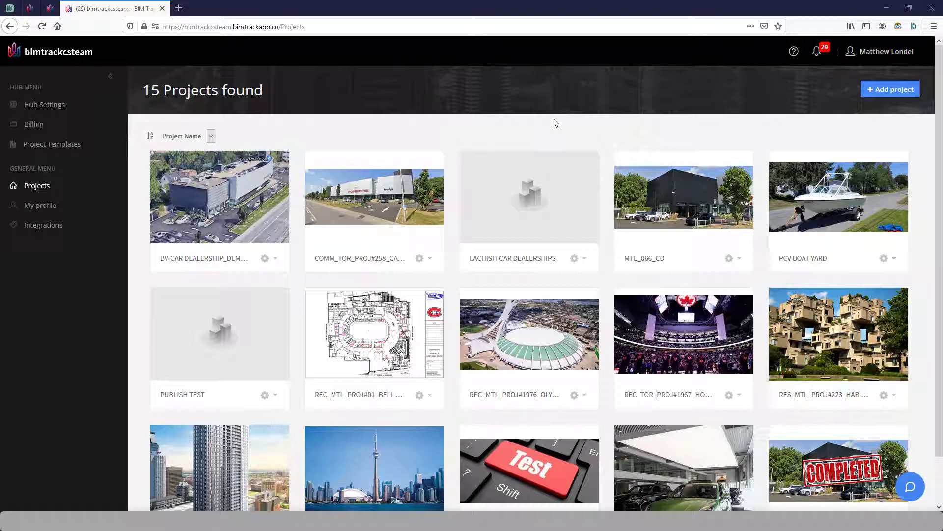
Open MTL_066_CD's Teams and Users page and page forward to the second page of teams.
{"action": "left_click", "coordinate": [685, 207]}
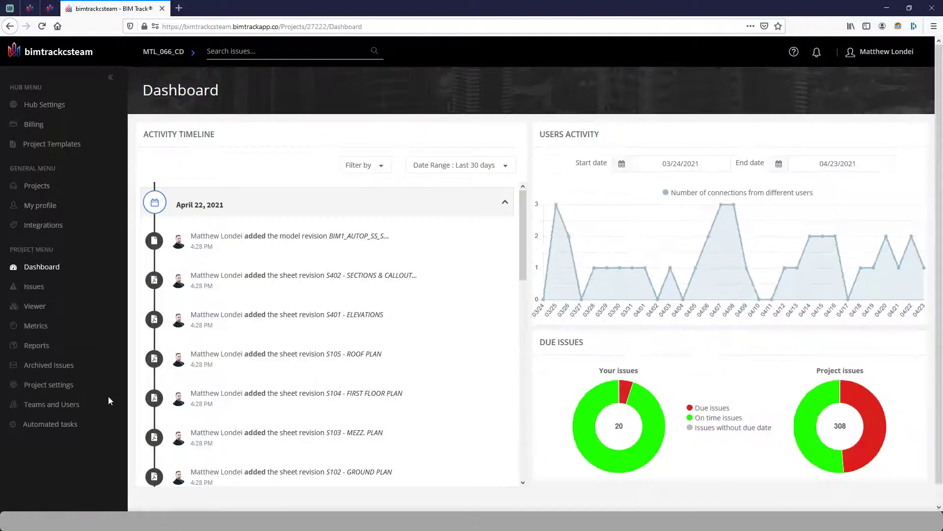
{"action": "left_click", "coordinate": [57, 408]}
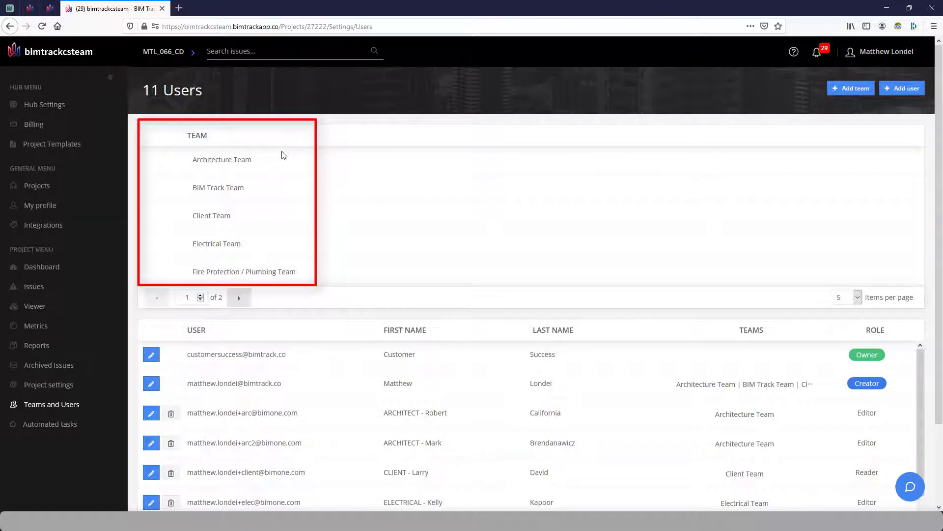
{"action": "left_click", "coordinate": [240, 298]}
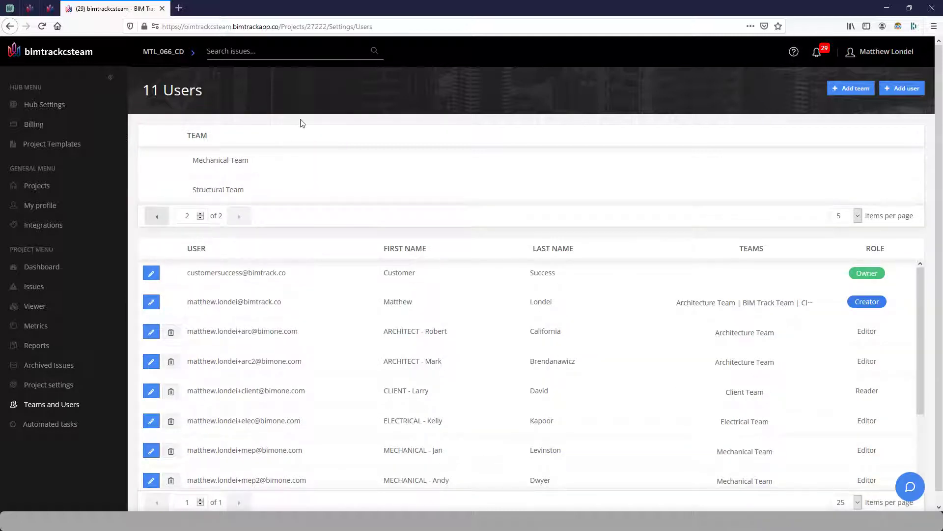
{"action": "scroll", "coordinate": [369, 288], "scroll_direction": "down", "scroll_amount": 3}
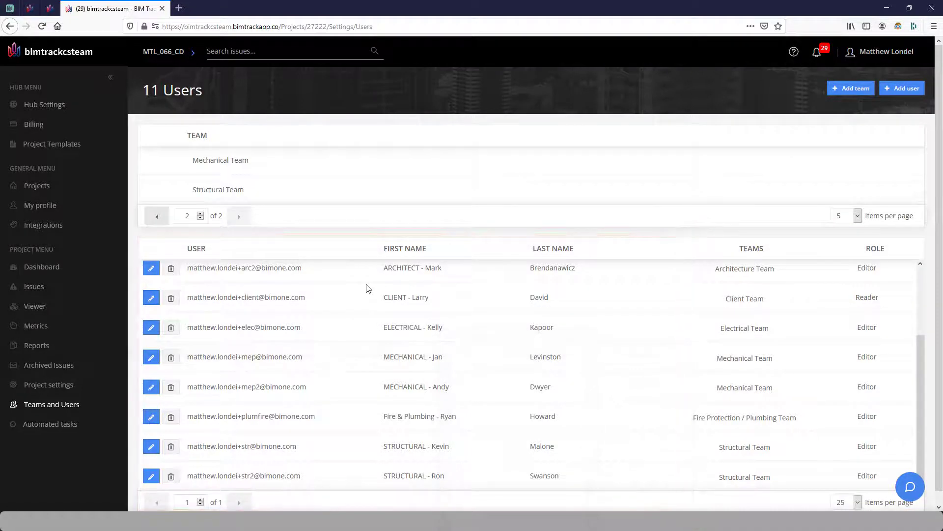
Open Project settings and look over the Notify attribute's name options, leaving it unchanged.
{"action": "left_click", "coordinate": [65, 387]}
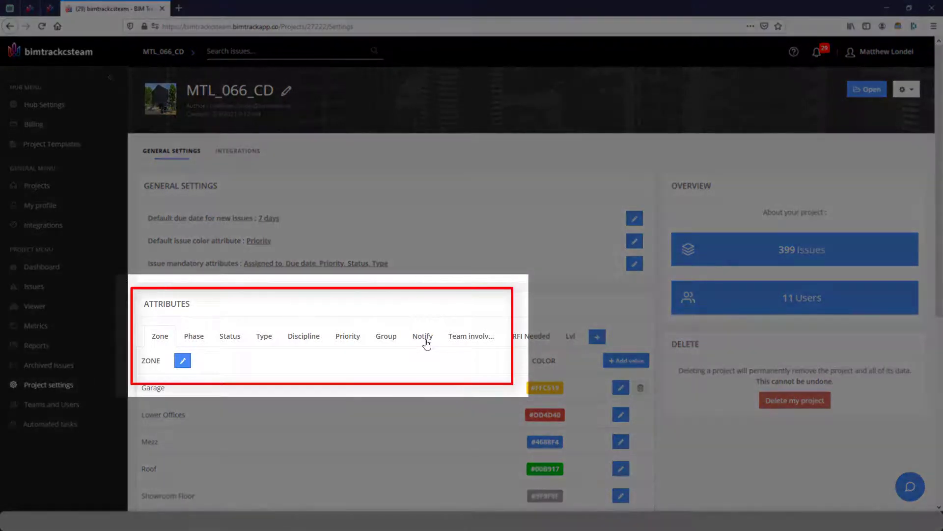
{"action": "left_click", "coordinate": [426, 343]}
{"action": "left_click", "coordinate": [467, 344]}
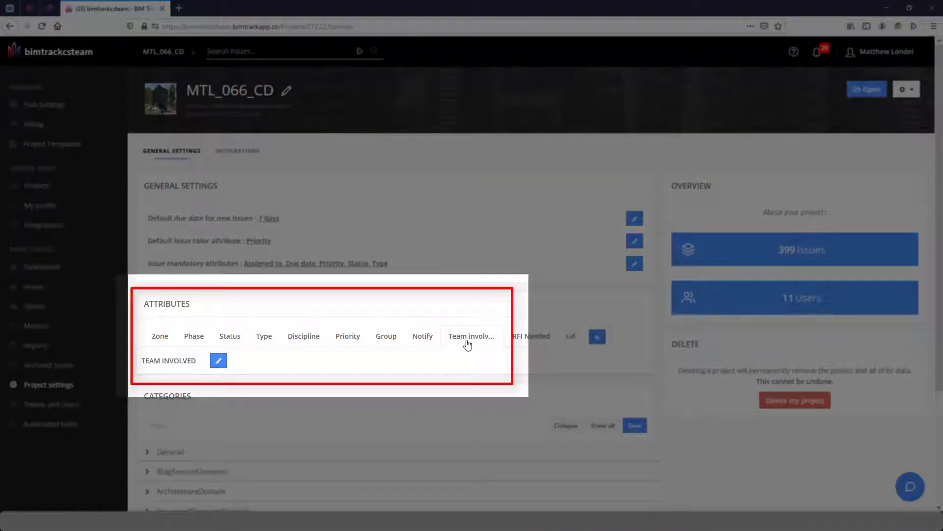
{"action": "left_click", "coordinate": [426, 339]}
{"action": "left_click", "coordinate": [191, 365]}
{"action": "left_click", "coordinate": [254, 362]}
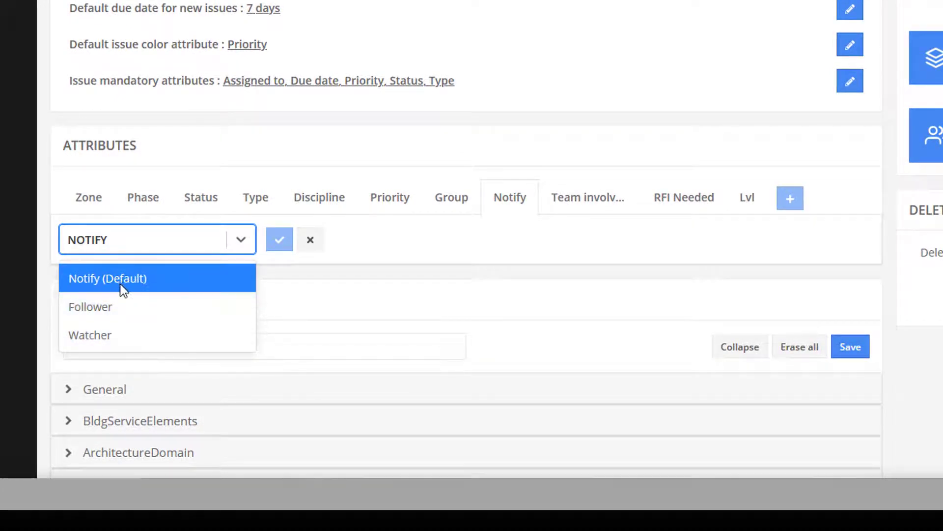
{"action": "left_click", "coordinate": [310, 240]}
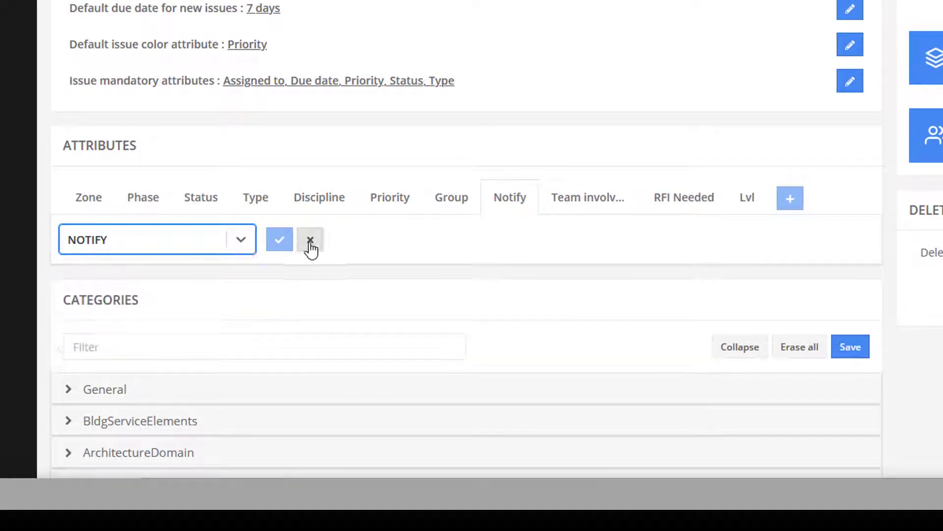
Rename the Team involved attribute to Team responsible and dismiss the renaming warning.
{"action": "left_click", "coordinate": [598, 212]}
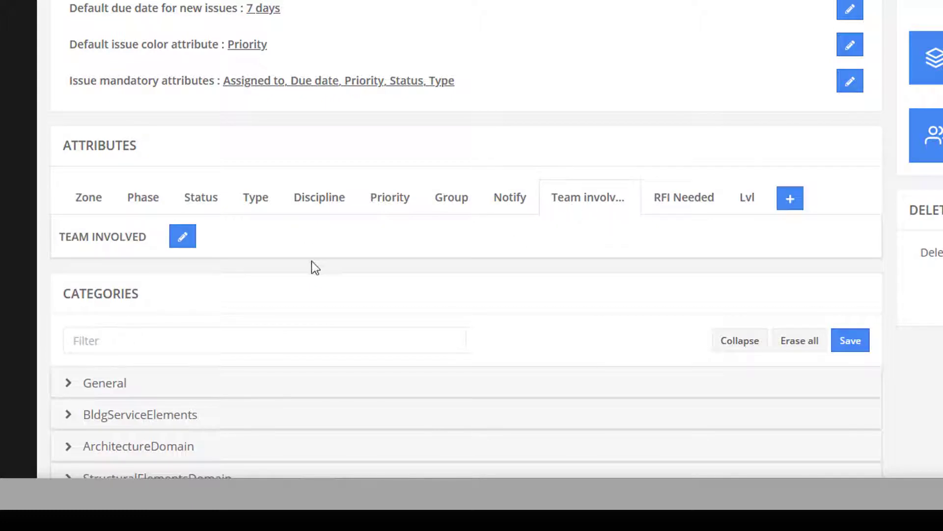
{"action": "left_click", "coordinate": [190, 241]}
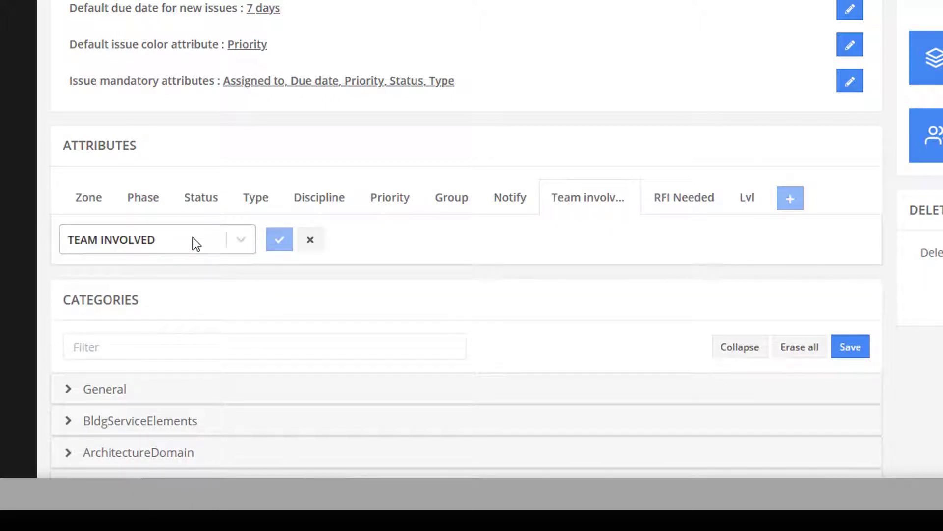
{"action": "left_click", "coordinate": [233, 240]}
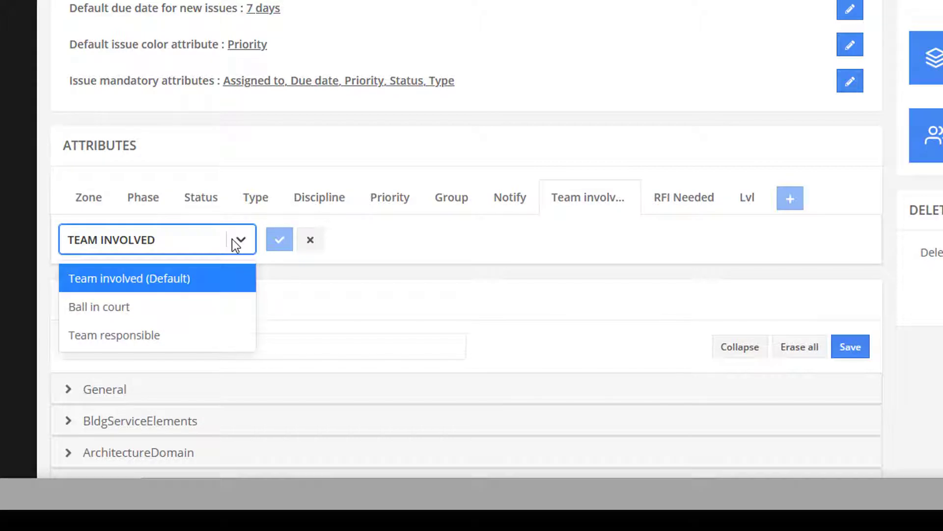
{"action": "left_click", "coordinate": [160, 337]}
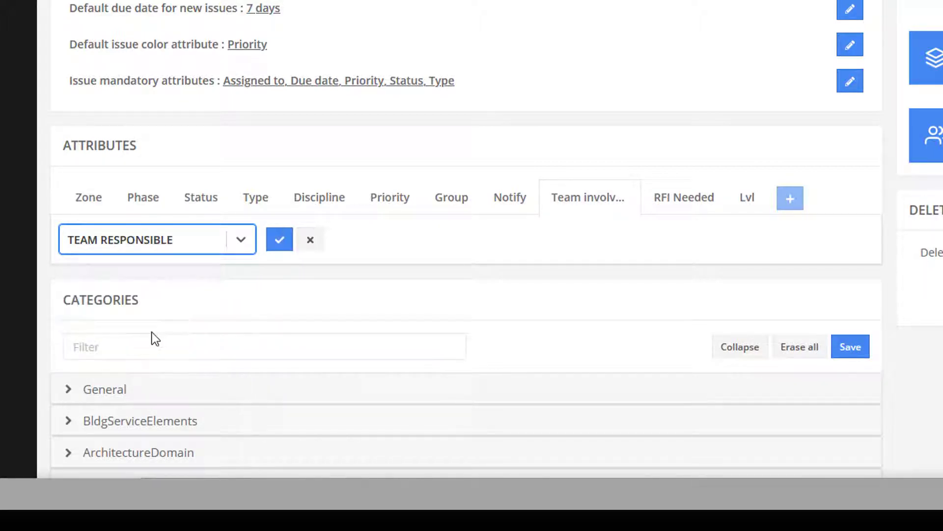
{"action": "left_click", "coordinate": [280, 240]}
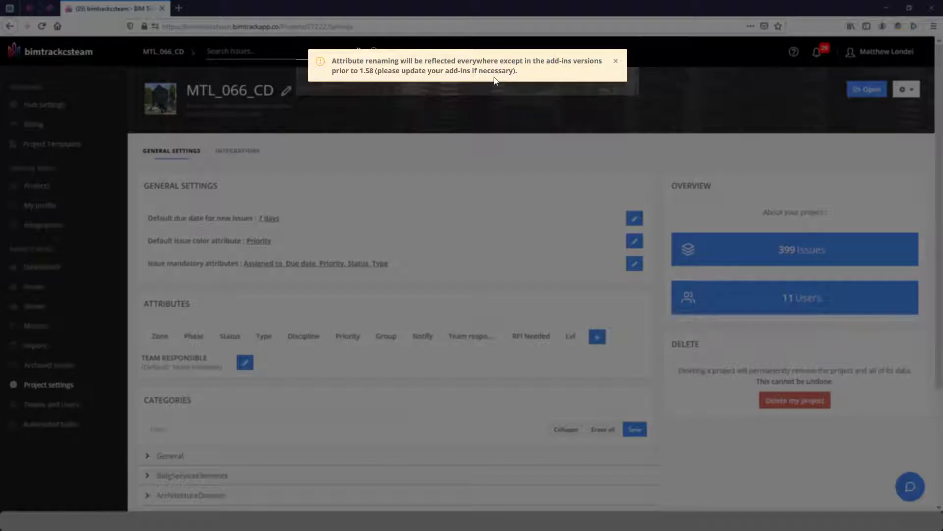
{"action": "left_click", "coordinate": [616, 60]}
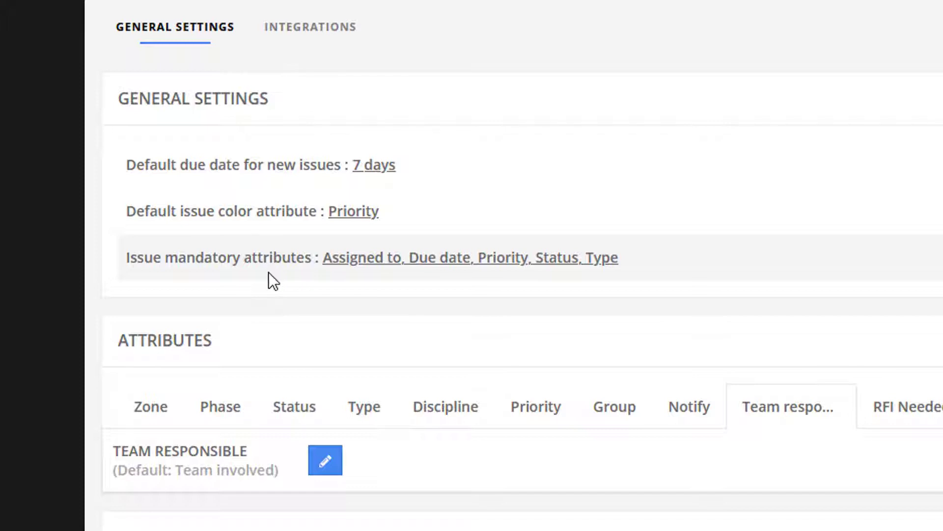
Change the mandatory issue attributes: uncheck Assigned to, check Team responsible and Notify, and save.
{"action": "left_click", "coordinate": [360, 258]}
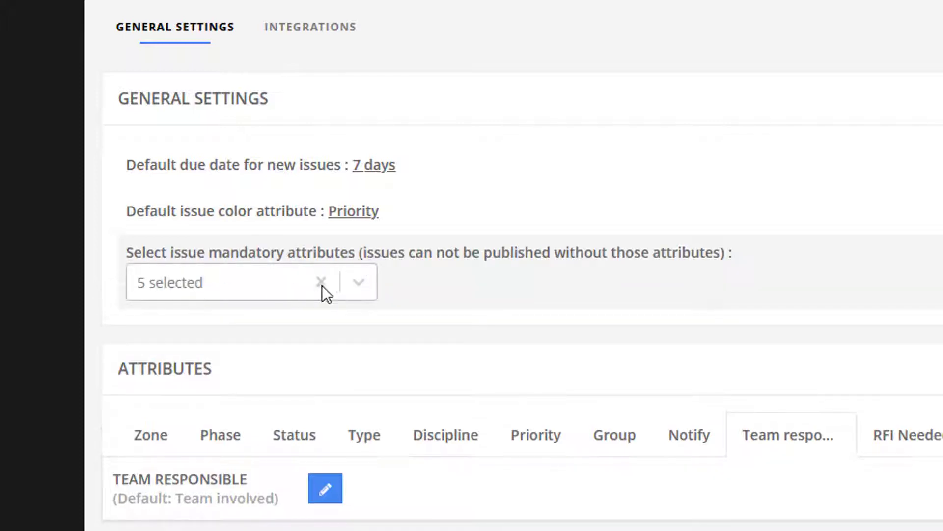
{"action": "left_click", "coordinate": [356, 284]}
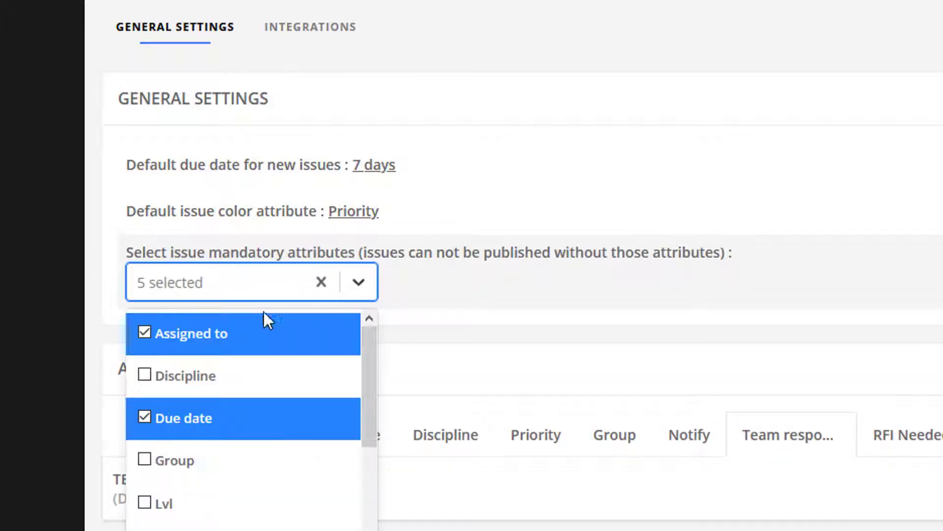
{"action": "left_click", "coordinate": [187, 334]}
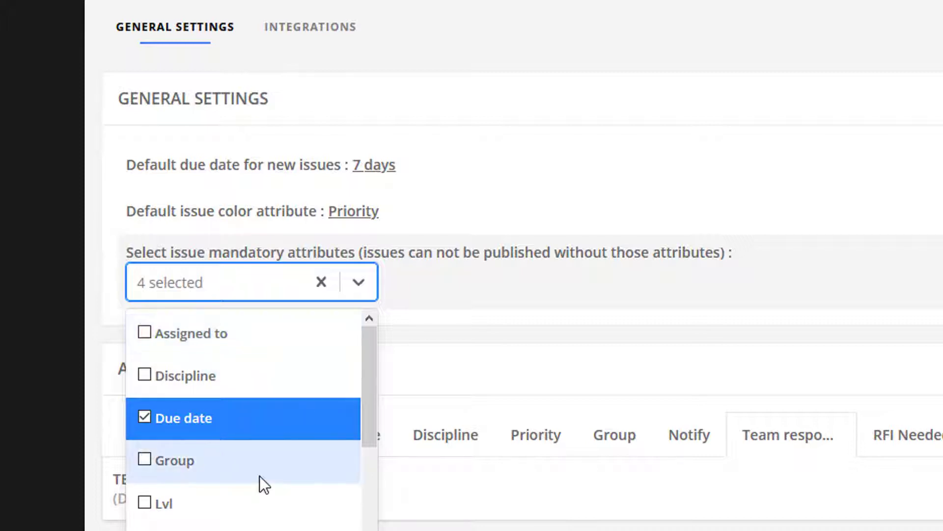
{"action": "scroll", "coordinate": [259, 475], "scroll_direction": "down", "scroll_amount": 1}
{"action": "scroll", "coordinate": [262, 477], "scroll_direction": "down", "scroll_amount": 5}
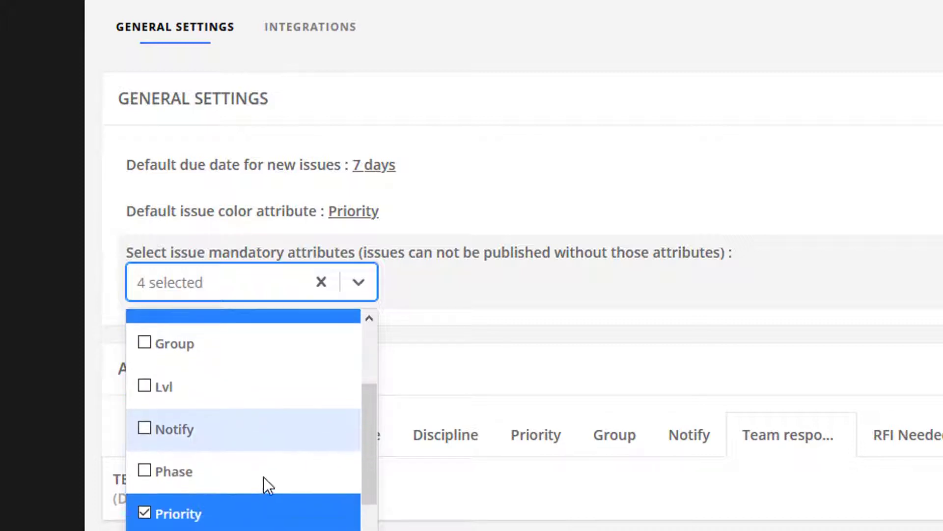
{"action": "scroll", "coordinate": [267, 476], "scroll_direction": "down", "scroll_amount": 2}
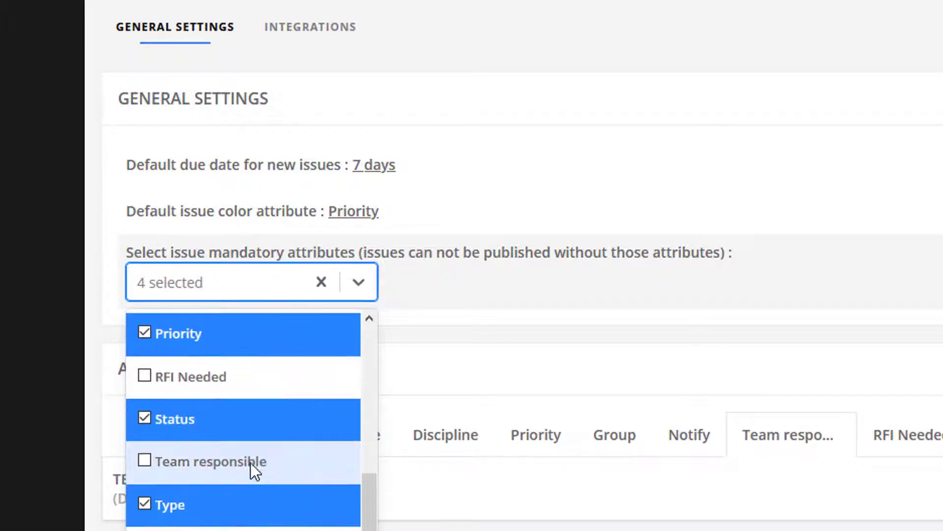
{"action": "left_click", "coordinate": [222, 462]}
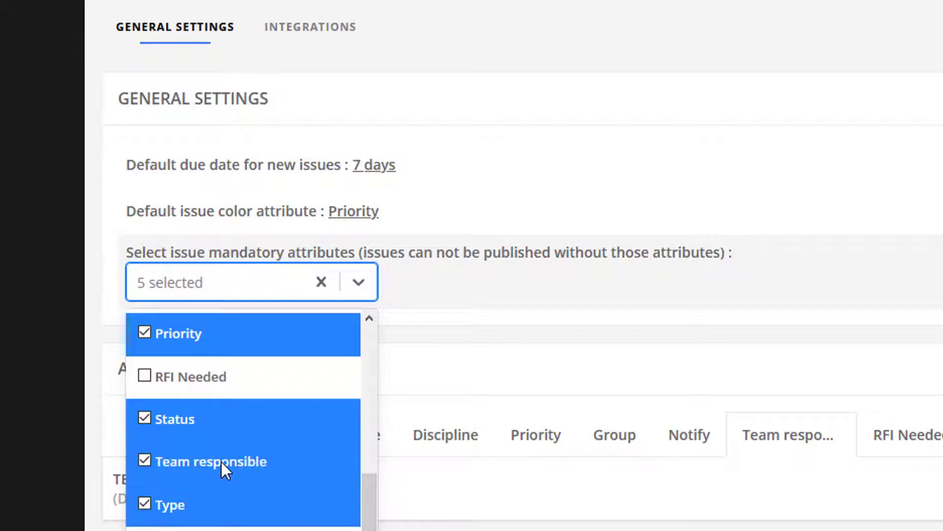
{"action": "scroll", "coordinate": [221, 462], "scroll_direction": "up", "scroll_amount": 6}
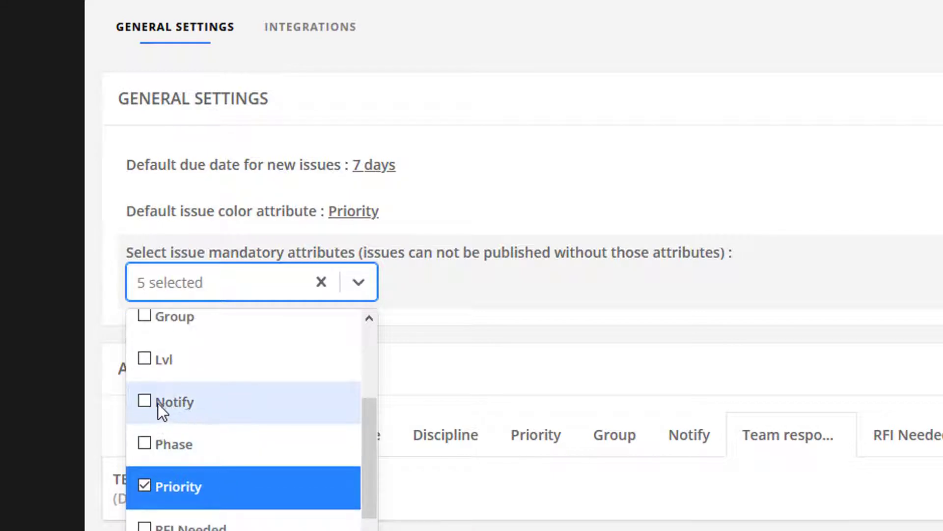
{"action": "left_click", "coordinate": [150, 402]}
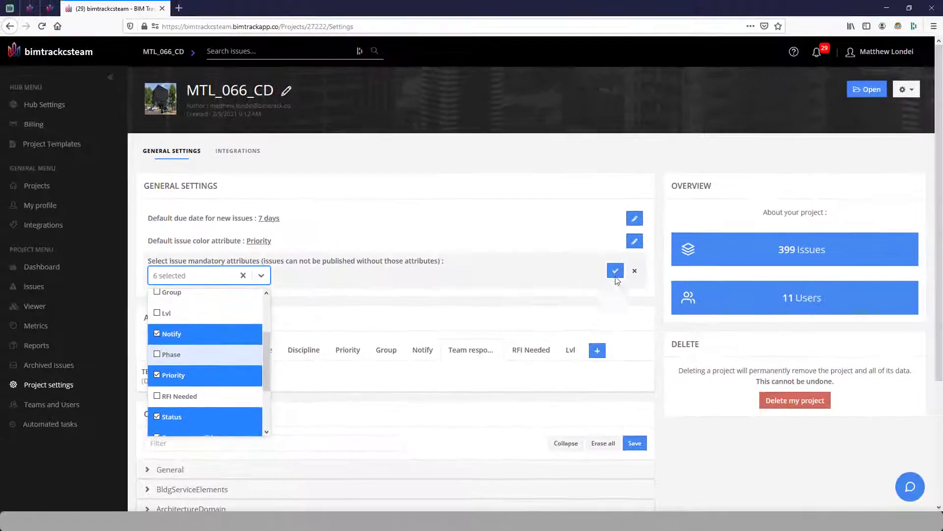
{"action": "left_click", "coordinate": [616, 270]}
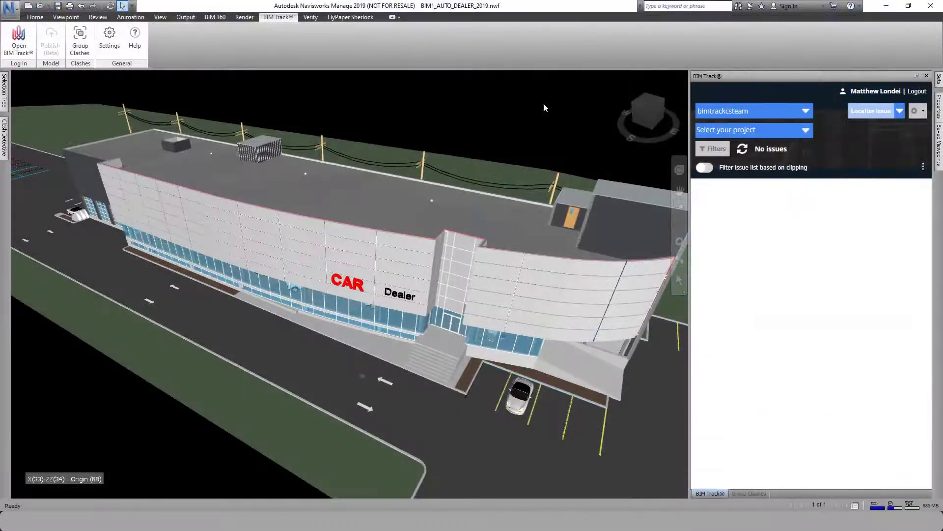
Choose the MTL_066_CD project in the BIM Track panel's project list.
{"action": "left_click", "coordinate": [722, 132]}
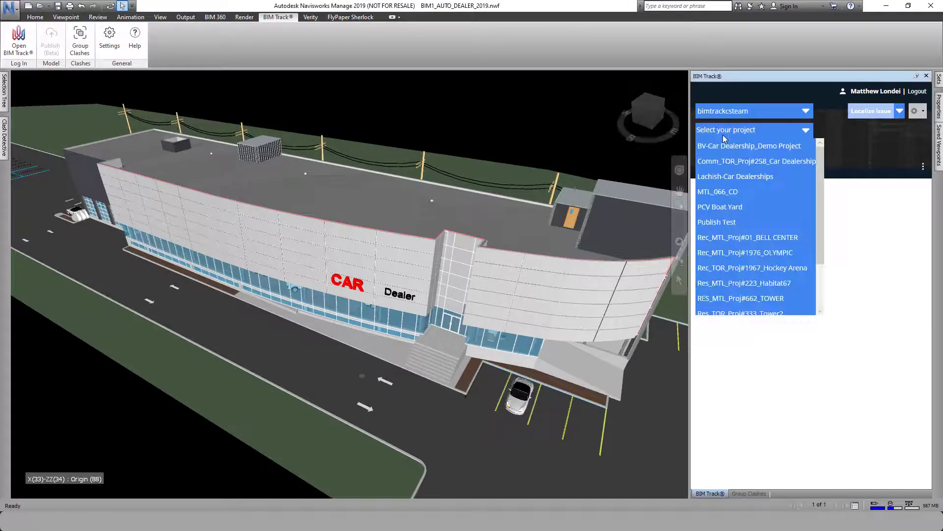
{"action": "left_click", "coordinate": [726, 193]}
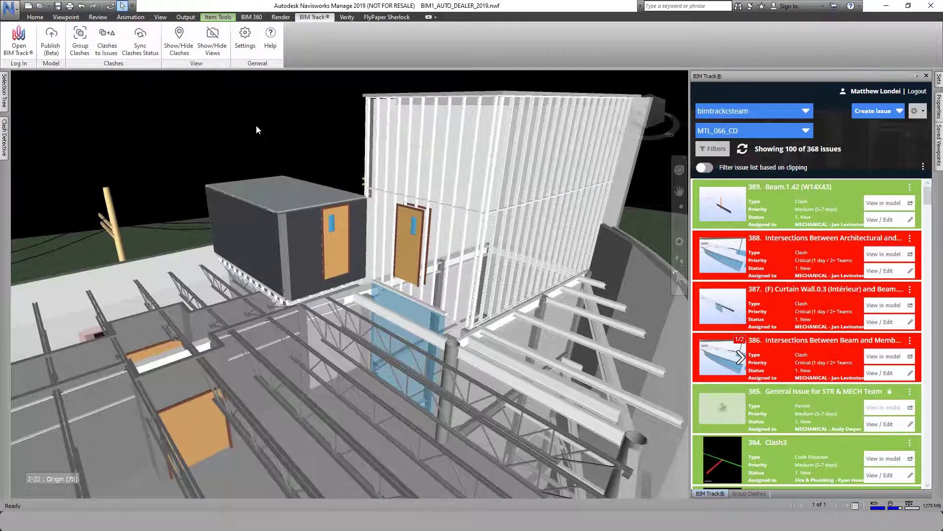
Check the rooftop glazed door, deselect it, and create a new issue from the active view.
{"action": "left_click", "coordinate": [407, 245]}
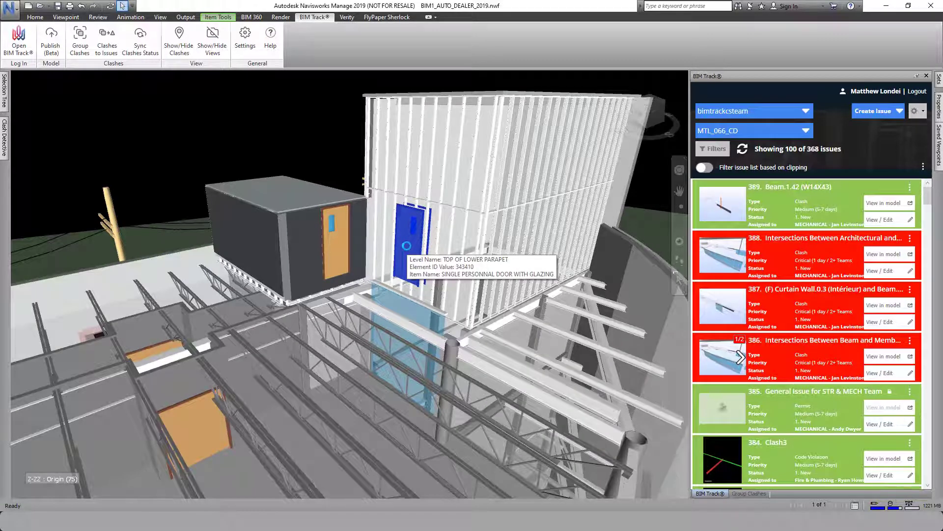
{"action": "key", "text": "Escape"}
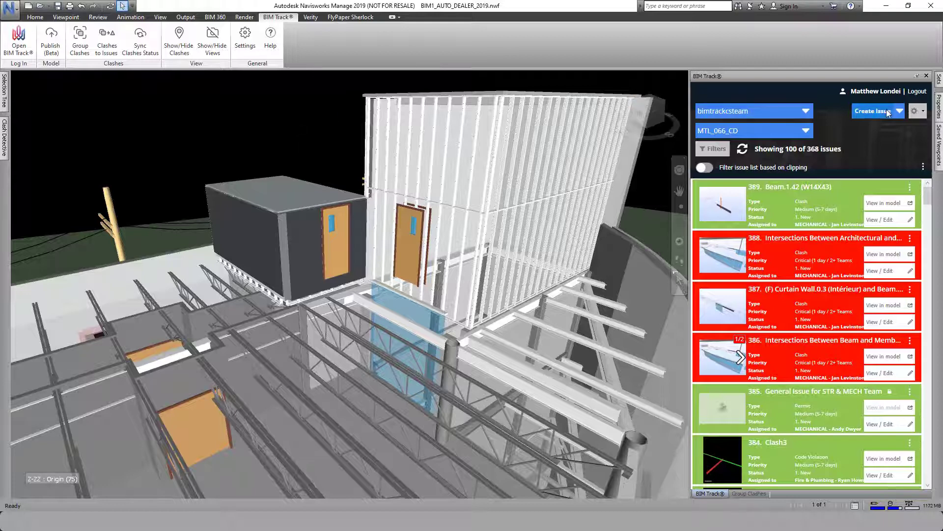
{"action": "left_click", "coordinate": [866, 111]}
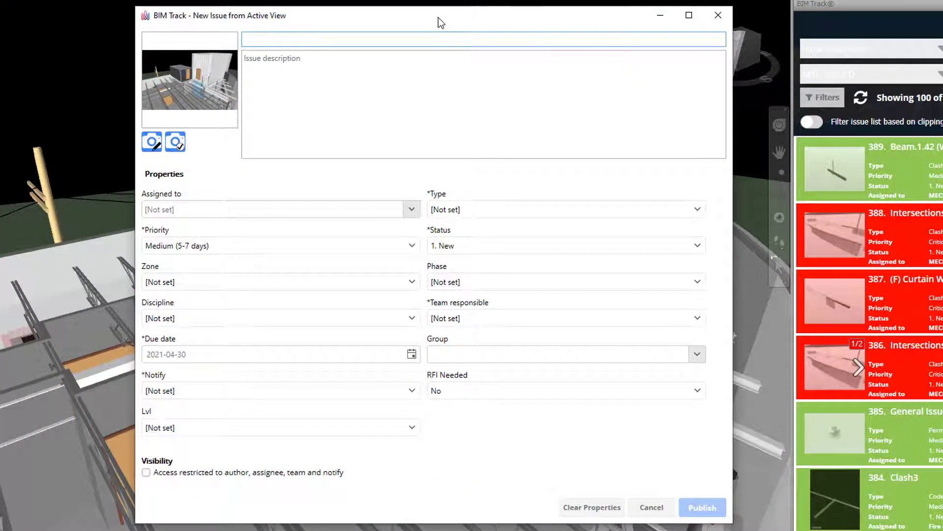
Enter 'STR/ARC Issue' as the new issue's title.
{"action": "type", "text": "STR/ARC Issue"}
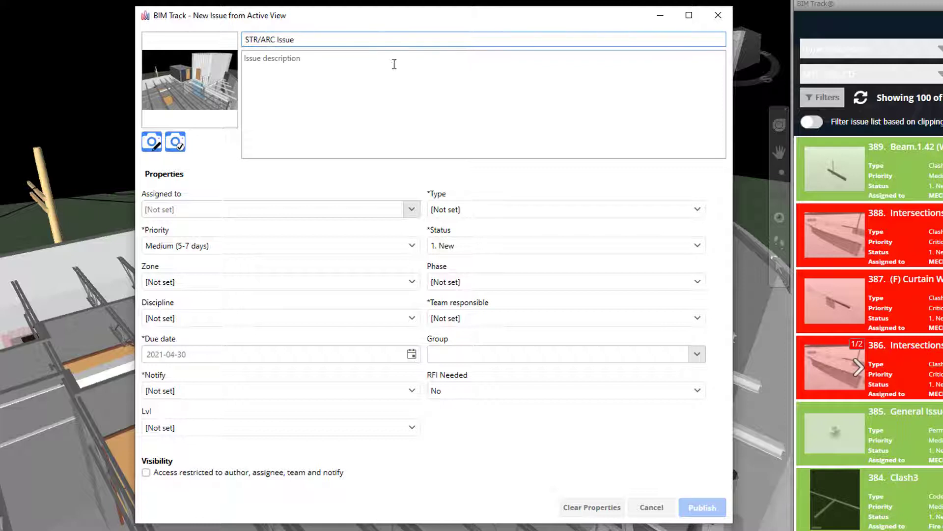
{"action": "left_click", "coordinate": [394, 64]}
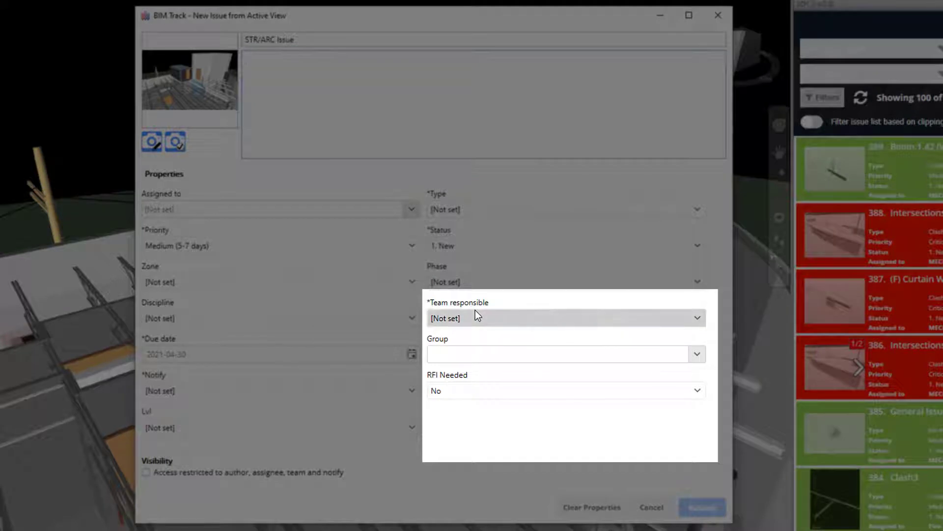
Set Team responsible to Architecture Team and Structural Team.
{"action": "left_click", "coordinate": [697, 320]}
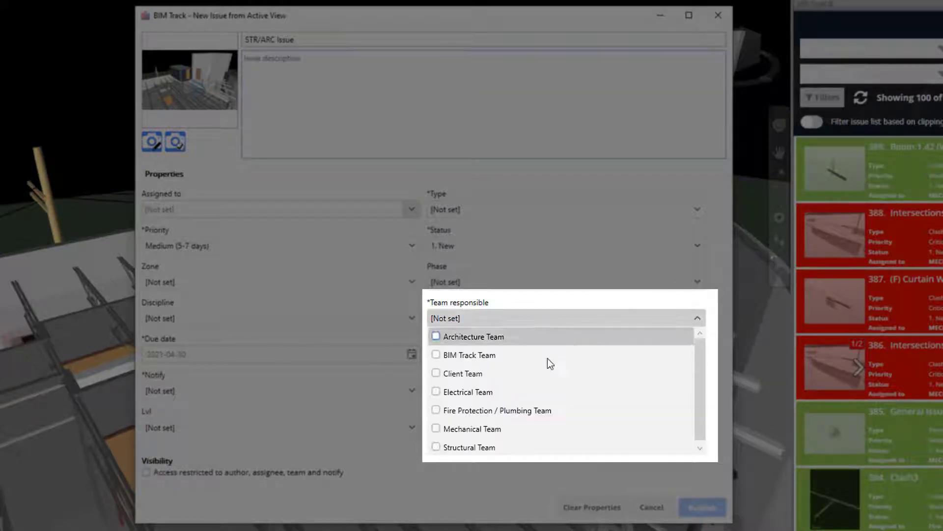
{"action": "left_click", "coordinate": [530, 338]}
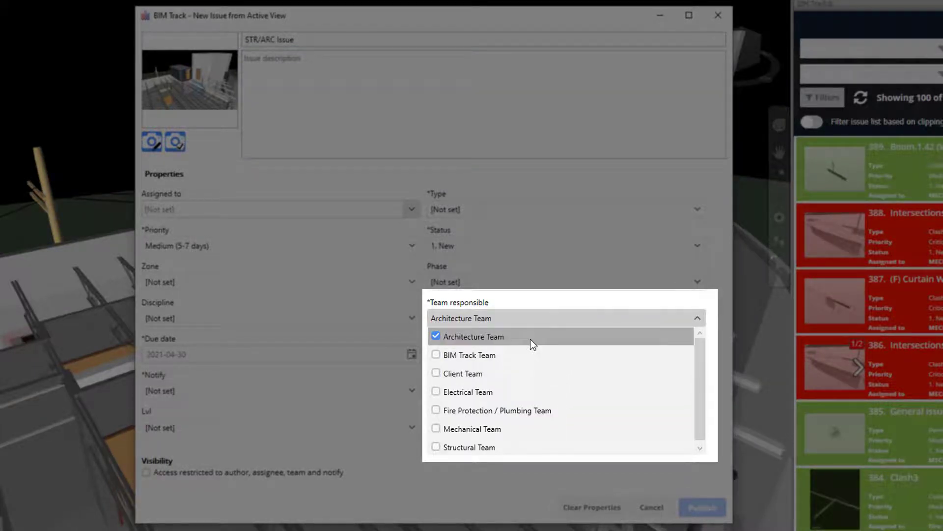
{"action": "left_click", "coordinate": [499, 444]}
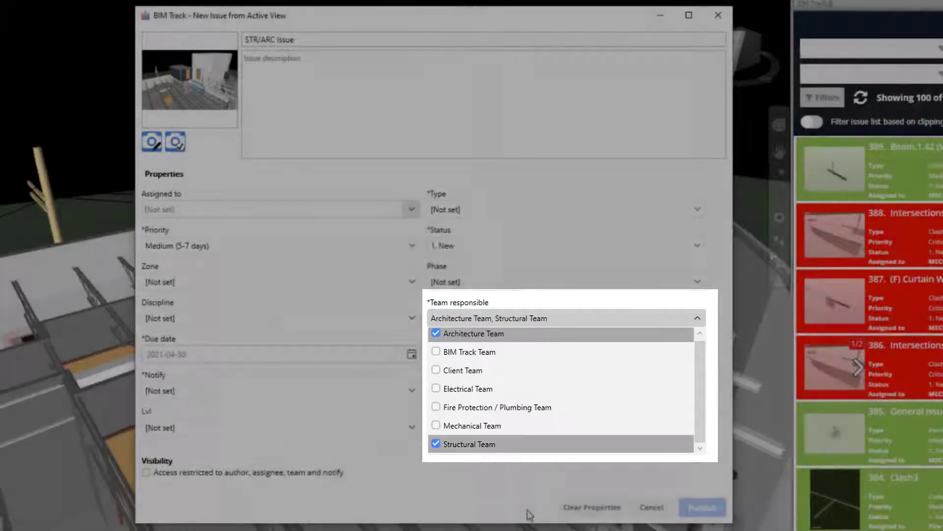
{"action": "left_click", "coordinate": [527, 484]}
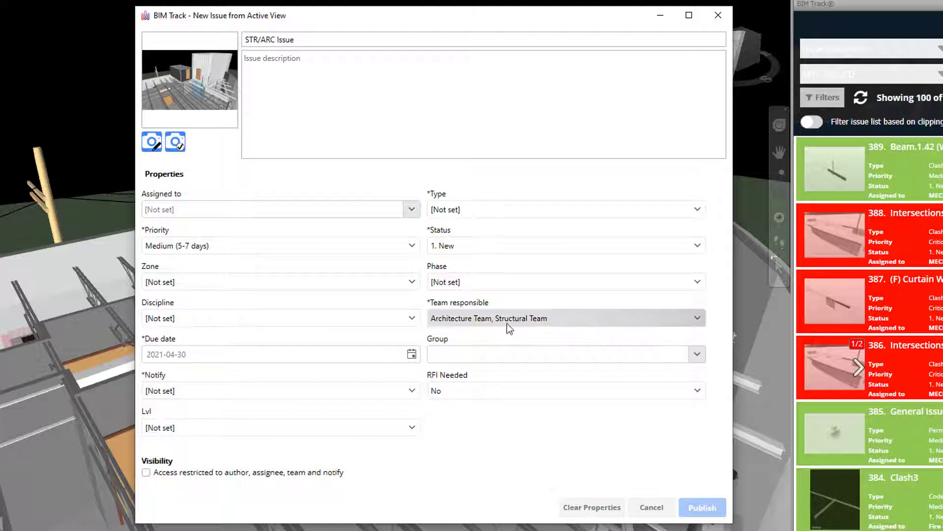
Set Type Modeling Error, Zone Roof, Phase Design/Review, and disciplines Architecture and Structure - Steel.
{"action": "left_click", "coordinate": [469, 212]}
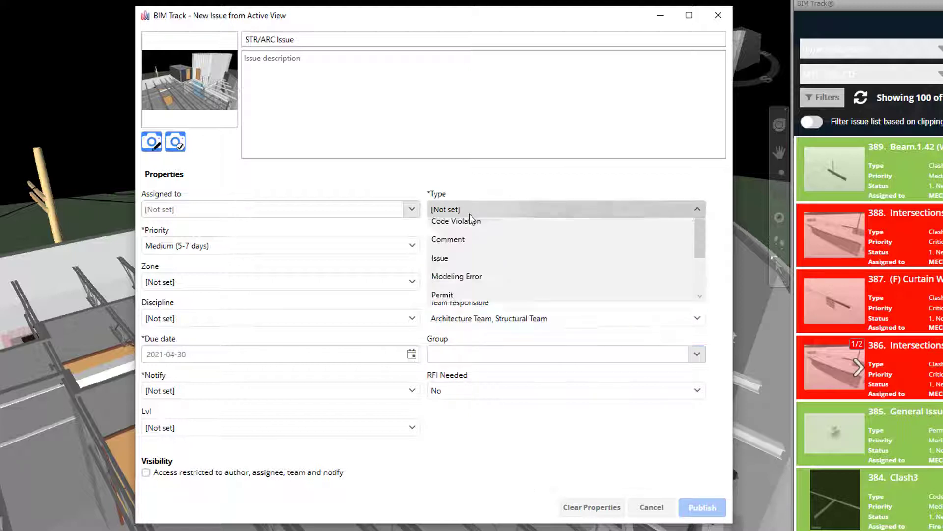
{"action": "left_click", "coordinate": [473, 320]}
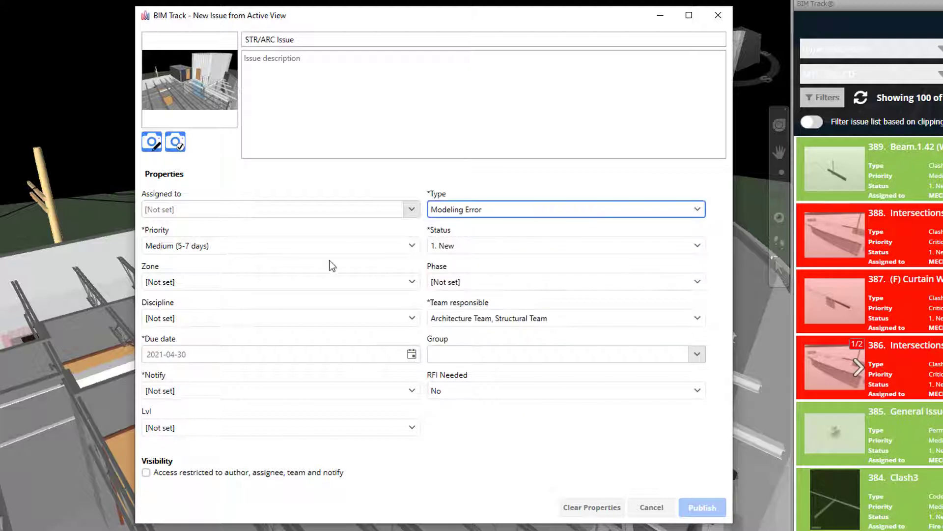
{"action": "left_click", "coordinate": [288, 284]}
{"action": "left_click", "coordinate": [199, 368]}
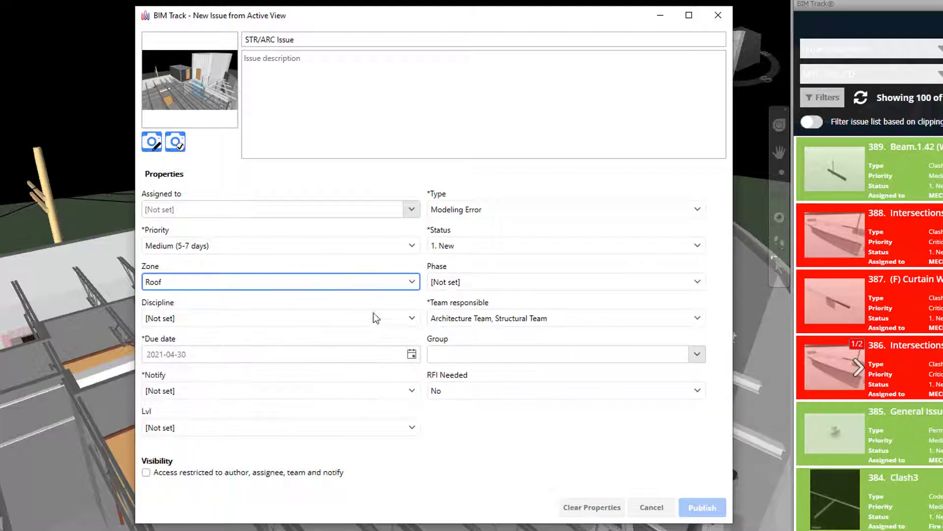
{"action": "left_click", "coordinate": [452, 287]}
{"action": "left_click", "coordinate": [467, 332]}
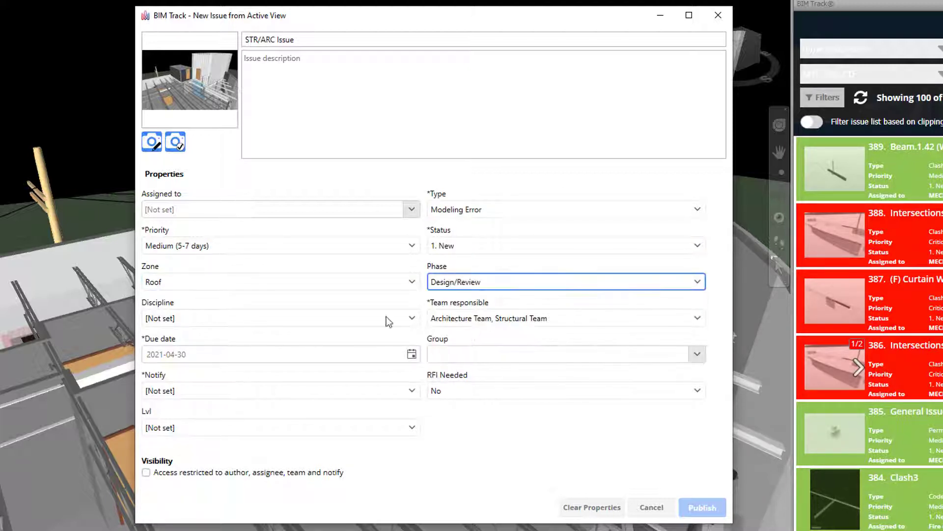
{"action": "left_click", "coordinate": [262, 319]}
{"action": "left_click", "coordinate": [177, 336]}
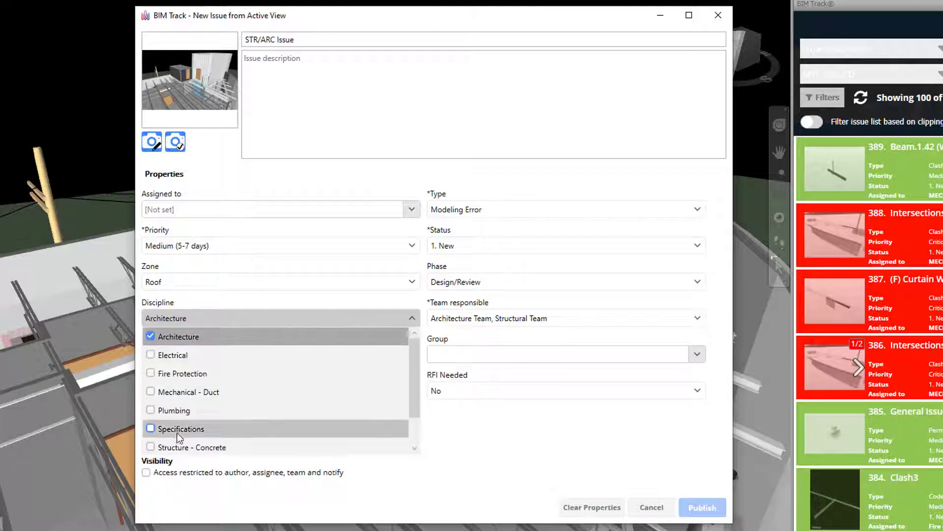
{"action": "scroll", "coordinate": [202, 437], "scroll_direction": "down", "scroll_amount": 1}
{"action": "left_click", "coordinate": [199, 432]}
{"action": "left_click", "coordinate": [547, 443]}
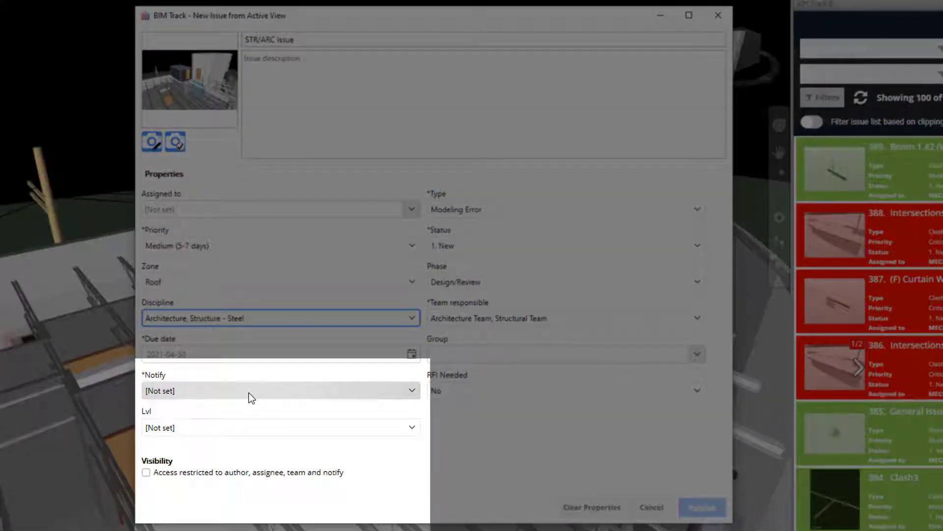
Set Notify to Architecture Team and Structural Team, leaving no individual architect or engineer selected.
{"action": "left_click", "coordinate": [248, 393]}
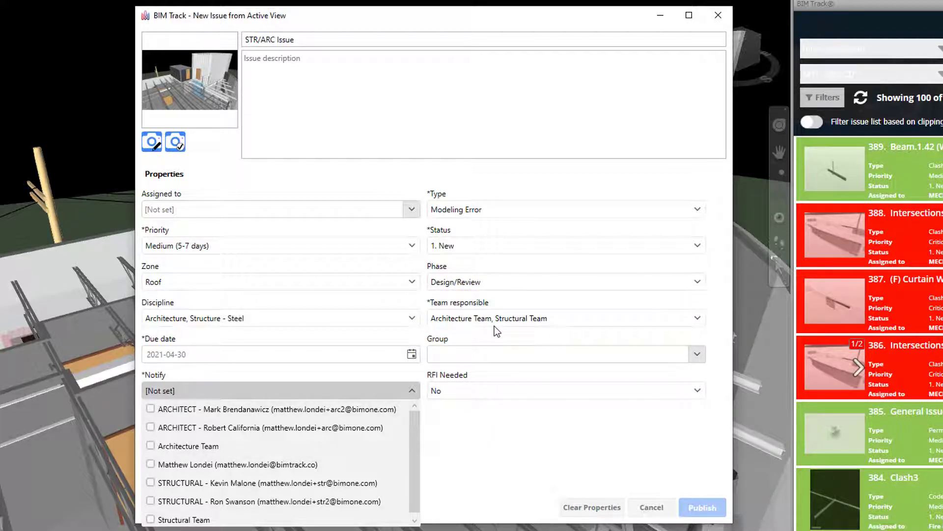
{"action": "left_click", "coordinate": [204, 447]}
{"action": "left_click", "coordinate": [175, 520]}
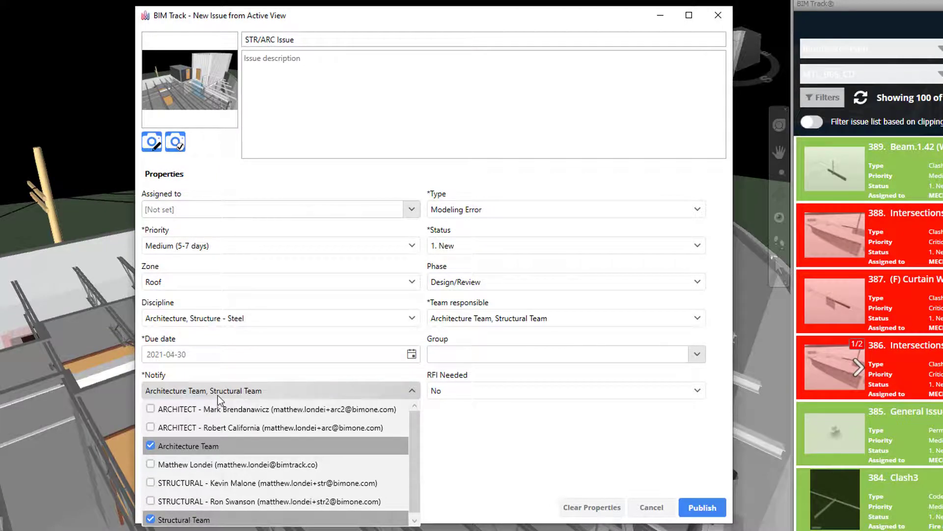
{"action": "left_click", "coordinate": [157, 446]}
{"action": "left_click", "coordinate": [151, 497]}
{"action": "left_click", "coordinate": [152, 517]}
{"action": "left_click", "coordinate": [178, 410]}
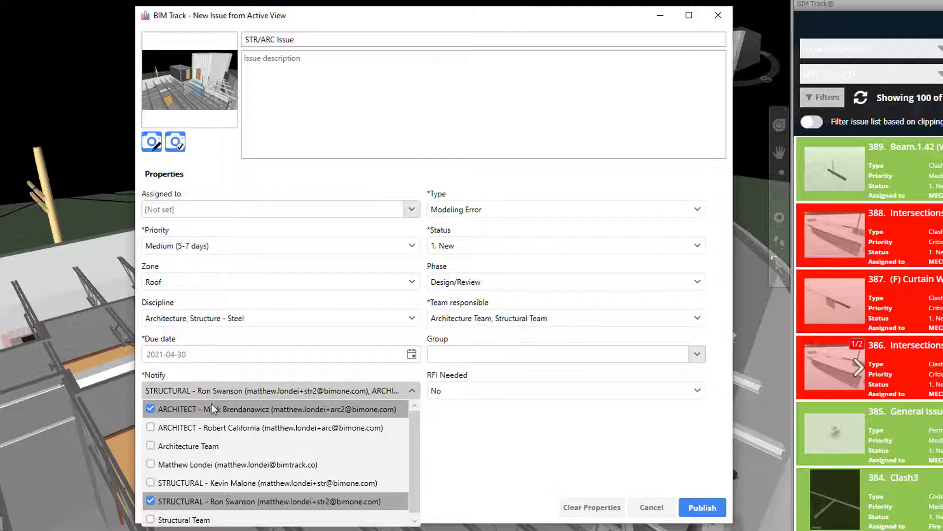
{"action": "left_click", "coordinate": [196, 446]}
{"action": "left_click", "coordinate": [191, 409]}
{"action": "left_click", "coordinate": [167, 518]}
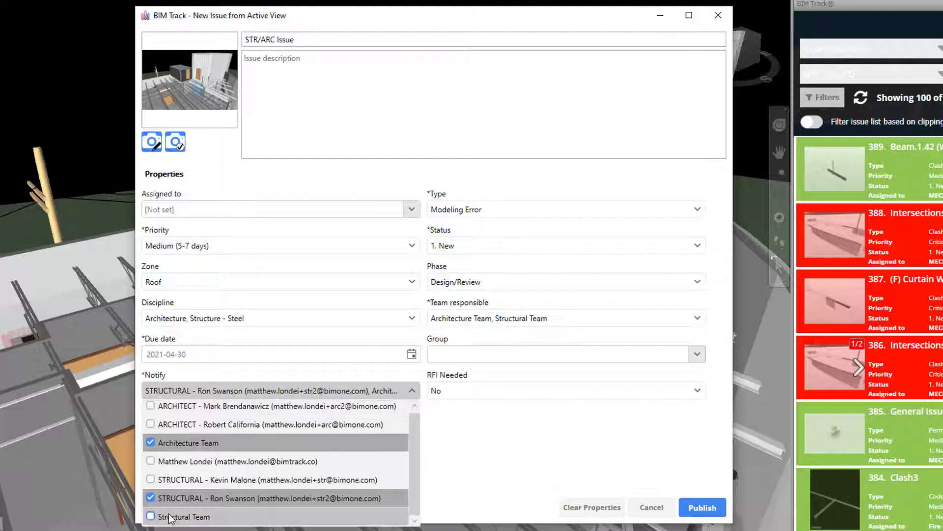
{"action": "left_click", "coordinate": [184, 500]}
{"action": "left_click", "coordinate": [501, 434]}
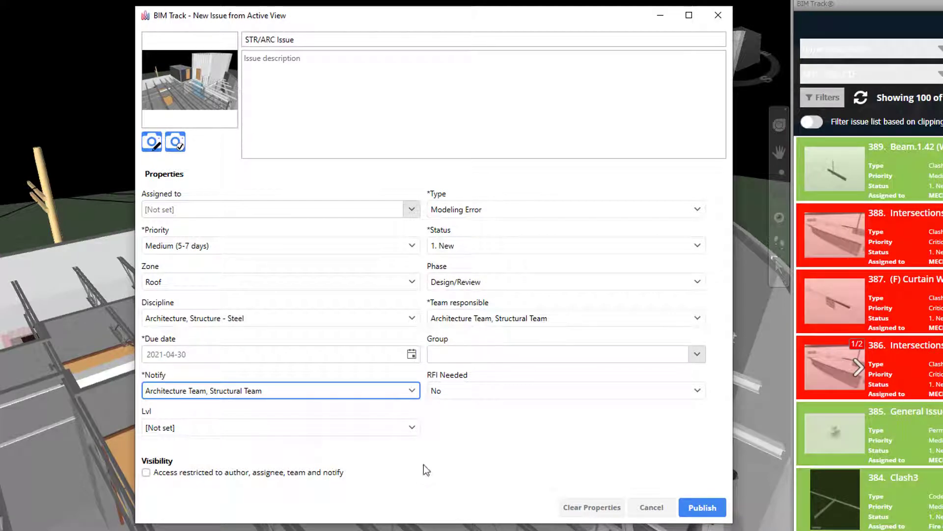
Restrict visibility to author, assignee, team and notify, then publish the issue as number 400.
{"action": "left_click", "coordinate": [146, 473]}
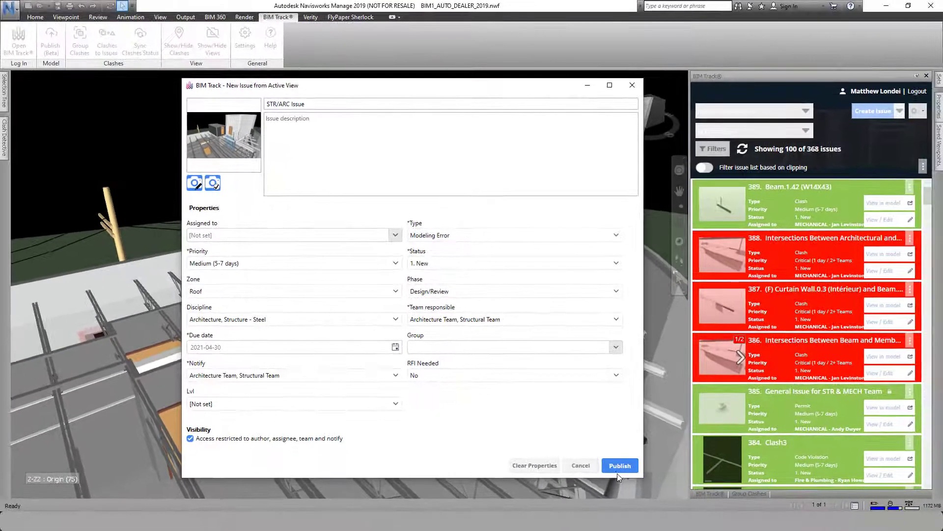
{"action": "left_click", "coordinate": [622, 469]}
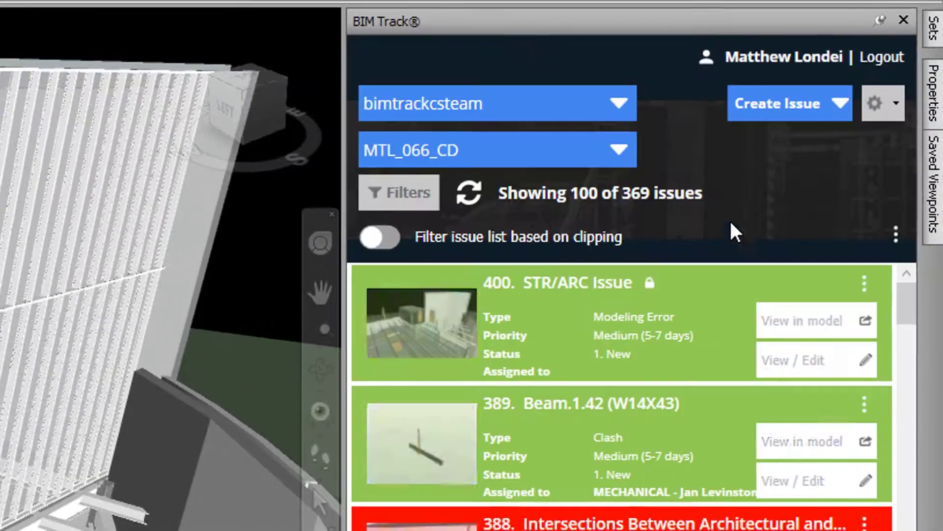
{"action": "mouse_move", "coordinate": [648, 289]}
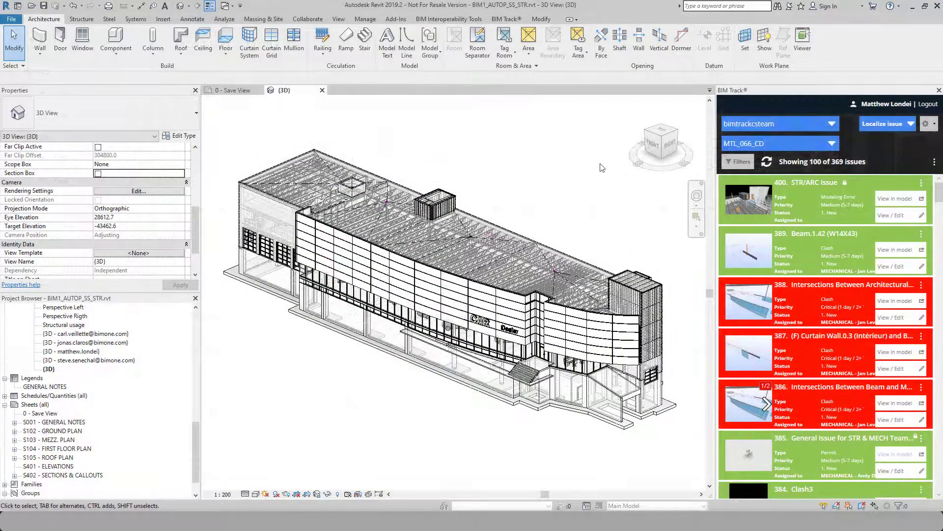
Filter Revit's BIM Track issue list by Team responsible: Structural Team (135 results).
{"action": "left_click", "coordinate": [743, 163]}
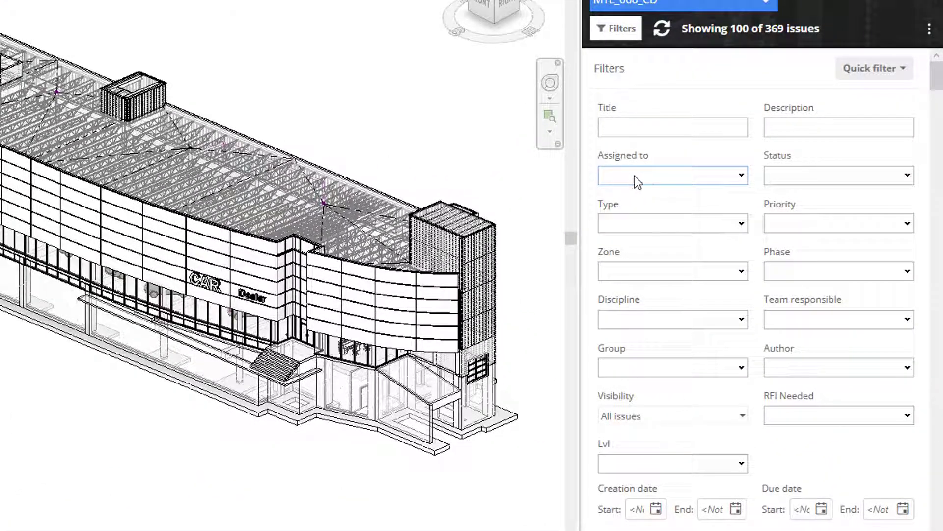
{"action": "left_click", "coordinate": [796, 319]}
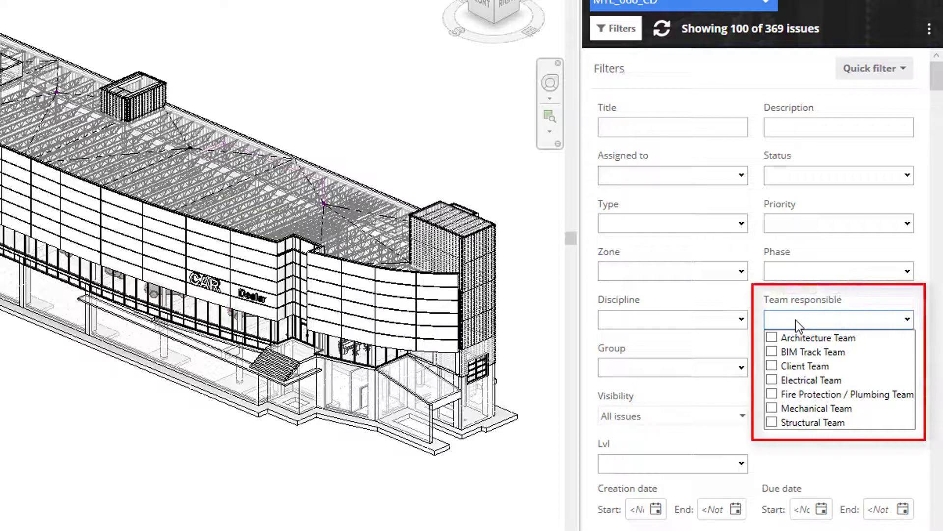
{"action": "left_click", "coordinate": [800, 422]}
{"action": "left_click", "coordinate": [805, 450]}
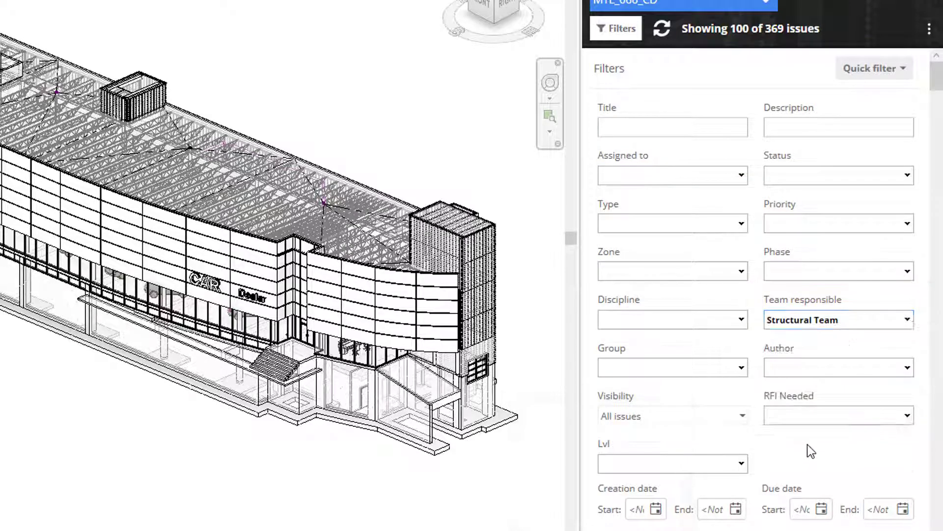
{"action": "scroll", "coordinate": [774, 346], "scroll_direction": "down", "scroll_amount": 2}
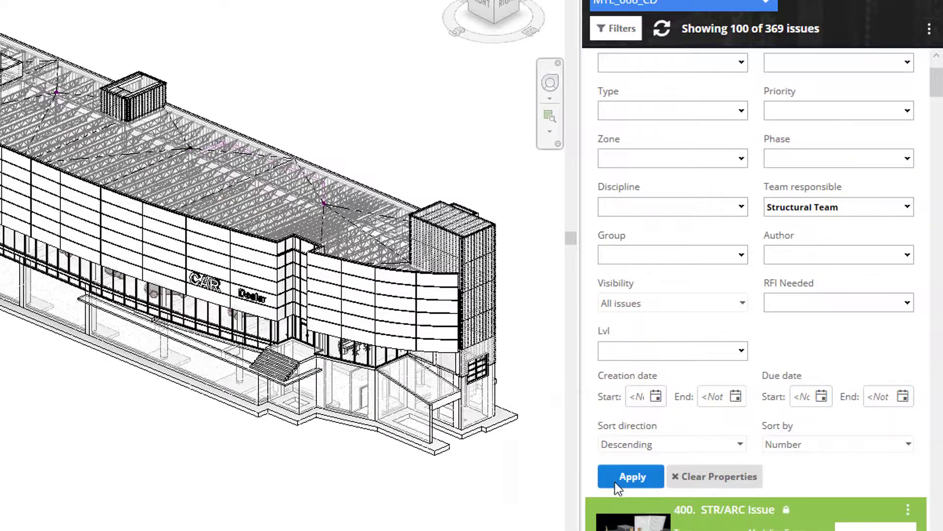
{"action": "left_click", "coordinate": [627, 477]}
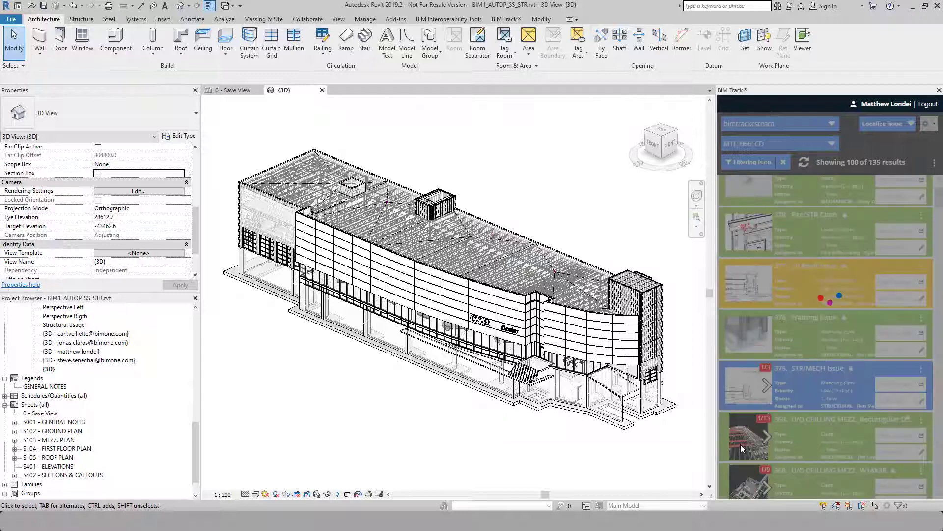
{"action": "scroll", "coordinate": [741, 444], "scroll_direction": "up", "scroll_amount": 2}
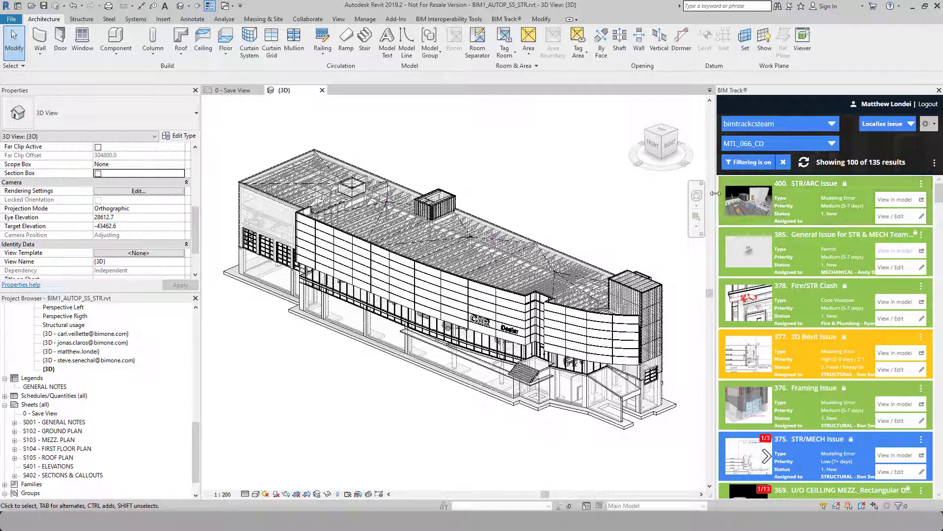
{"action": "mouse_move", "coordinate": [765, 209]}
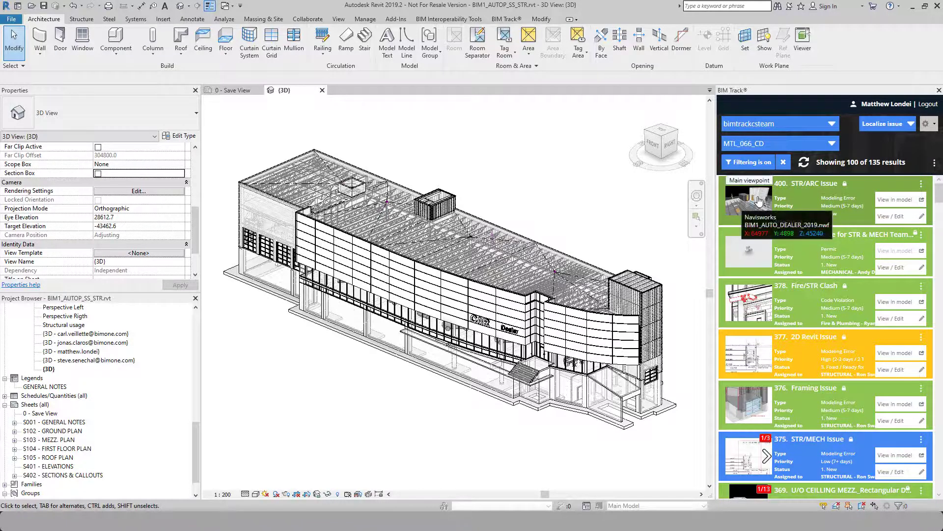